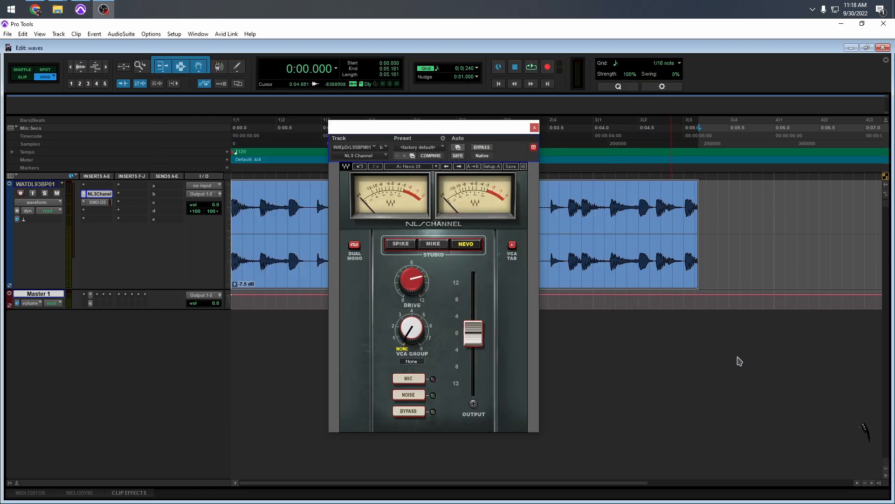
Step: Close the NLS Channel window and play back the start of the drum loop
click(534, 128)
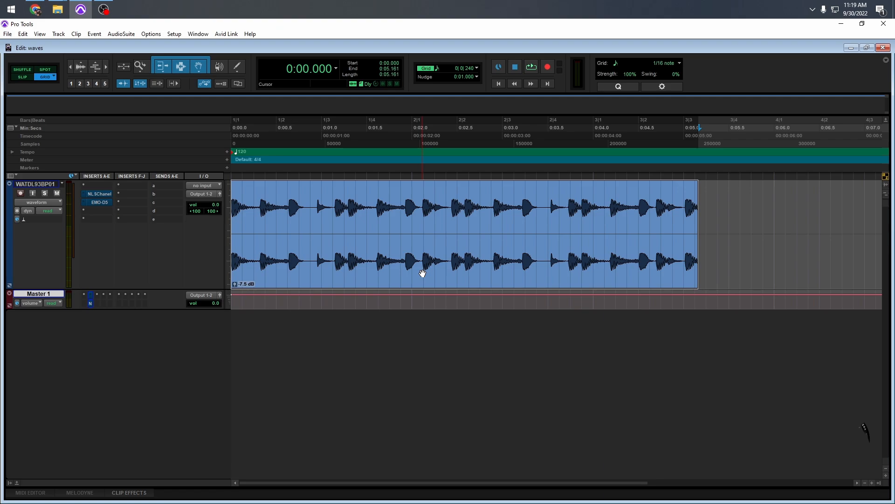
key(space)
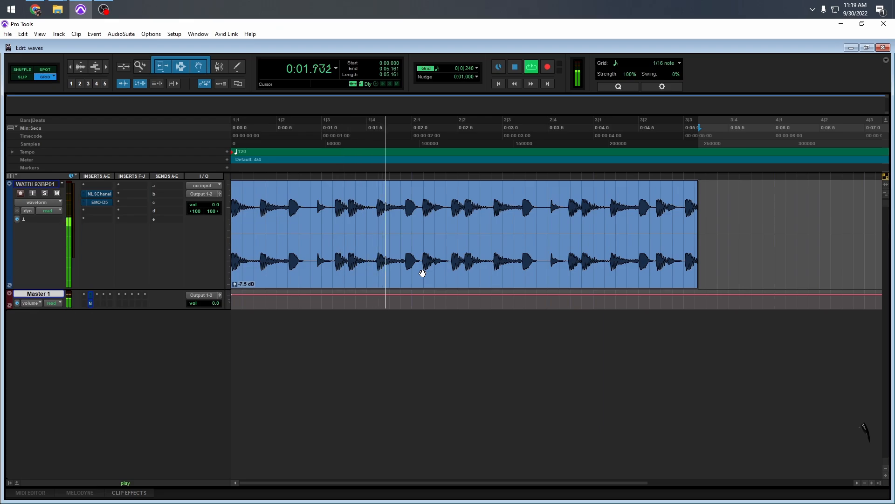
key(space)
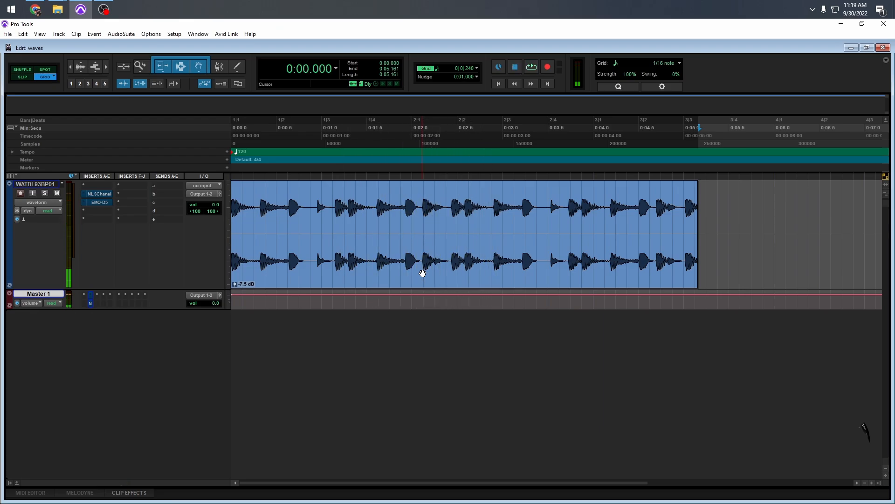
Step: Open the NLS Channel insert and switch its studio console through Spike and Mike back to Nevo
click(105, 194)
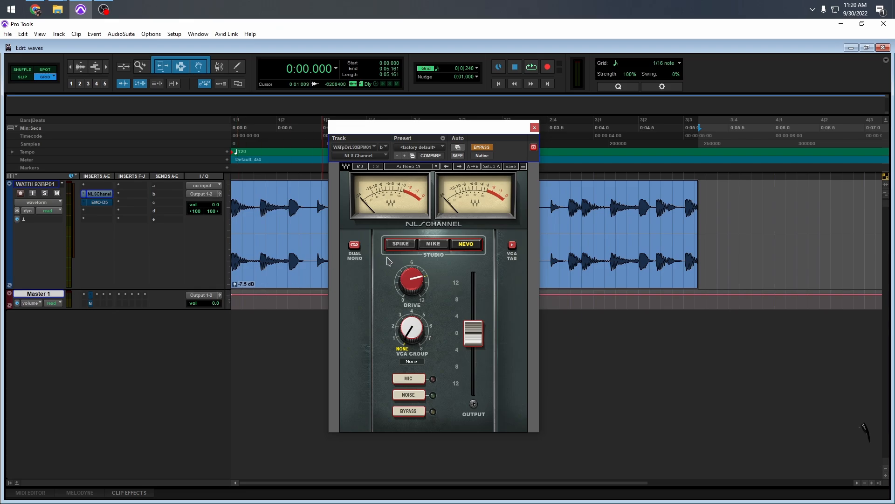
click(398, 245)
click(436, 245)
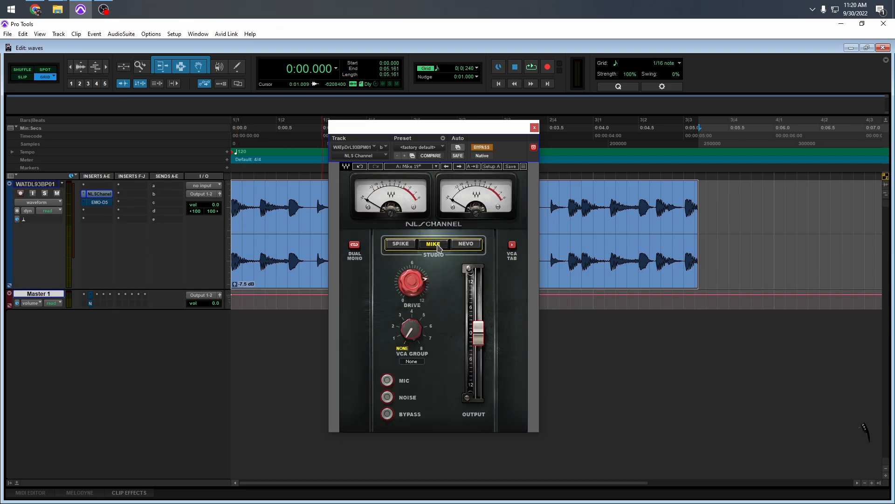
click(466, 245)
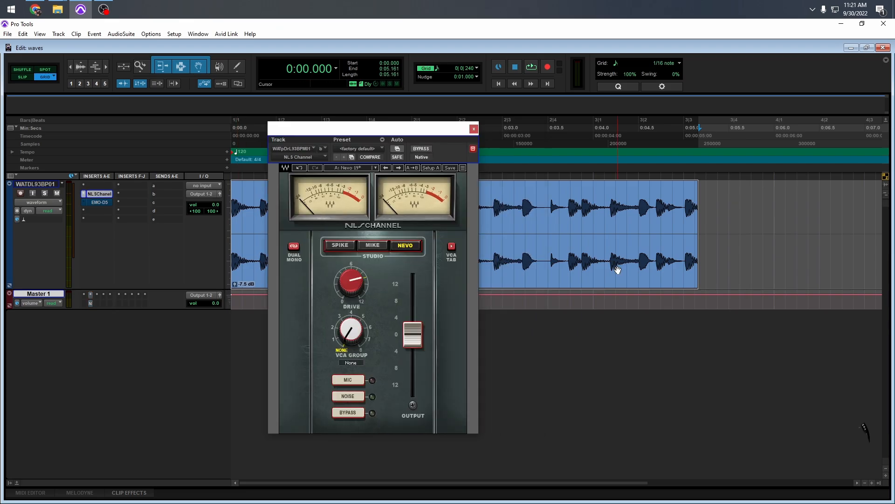
Step: Play the drum loop through the Nevo console and compare it with the NLS Channel effect bypassed and active
key(space)
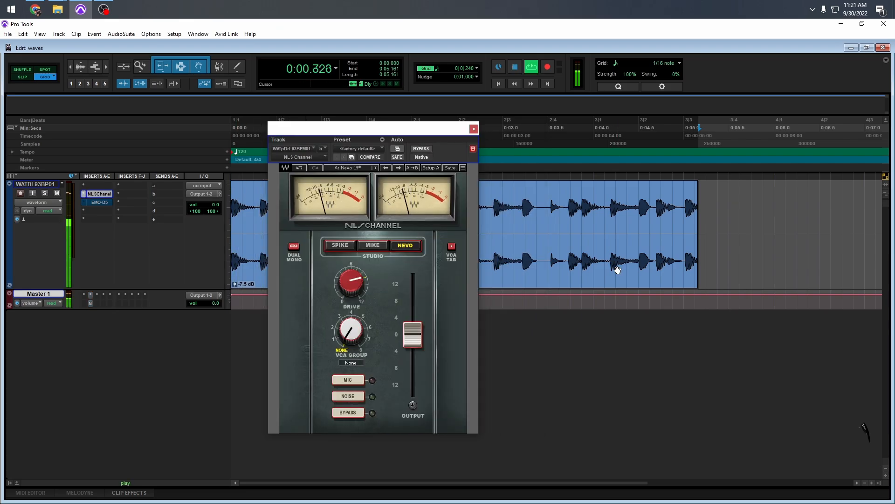
key(space)
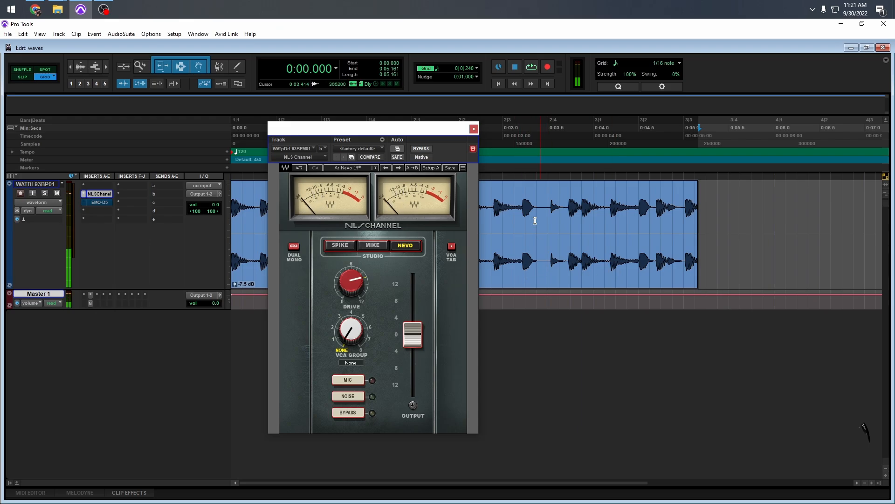
click(421, 149)
key(space)
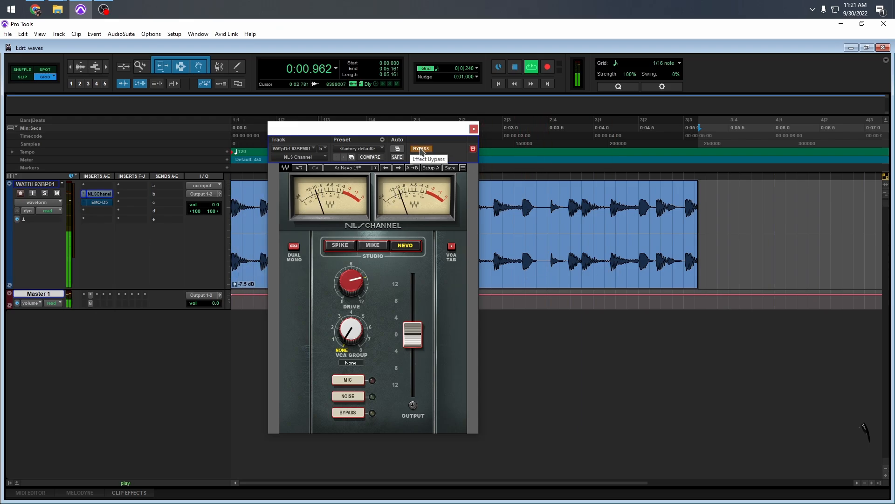
click(421, 148)
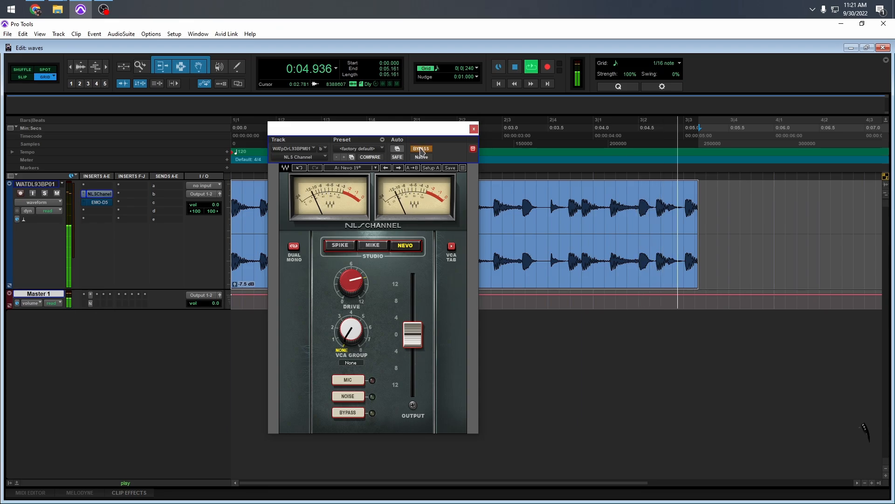
key(space)
click(421, 149)
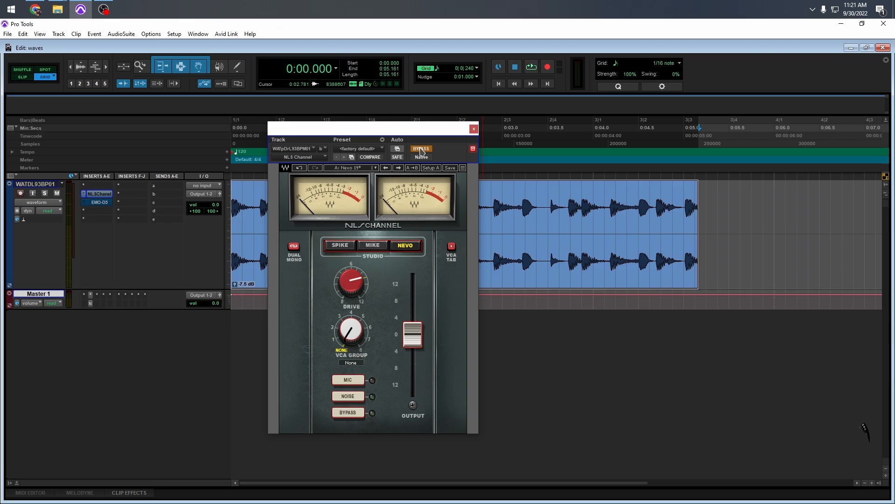
key(space)
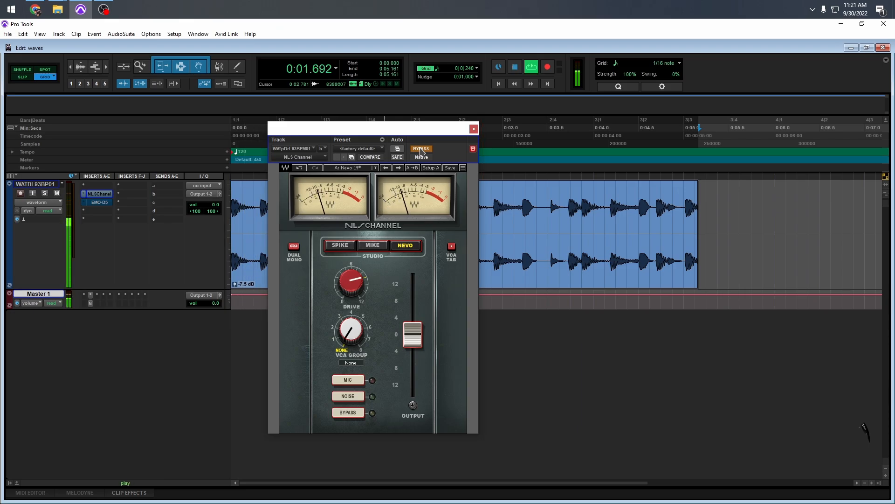
click(421, 149)
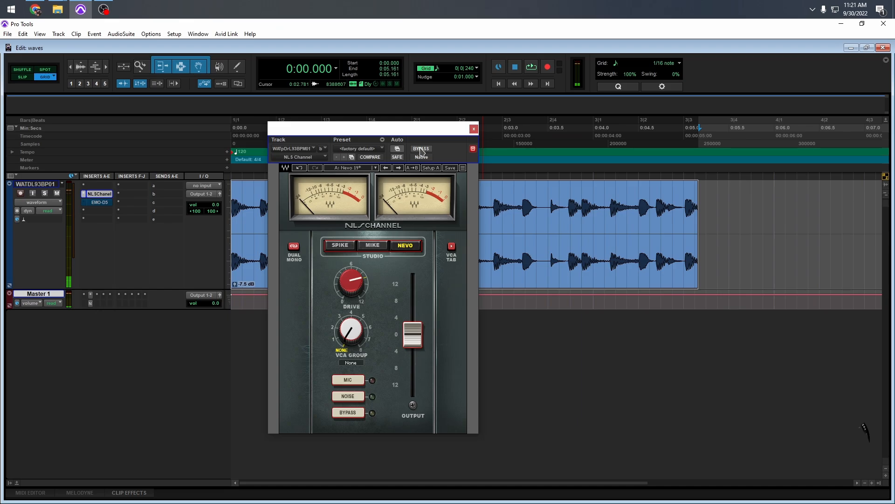
Step: Lower the NLS Channel output to about -2 dB and compare the level with the bypassed signal during playback
drag(413, 334, 413, 342)
click(422, 149)
key(space)
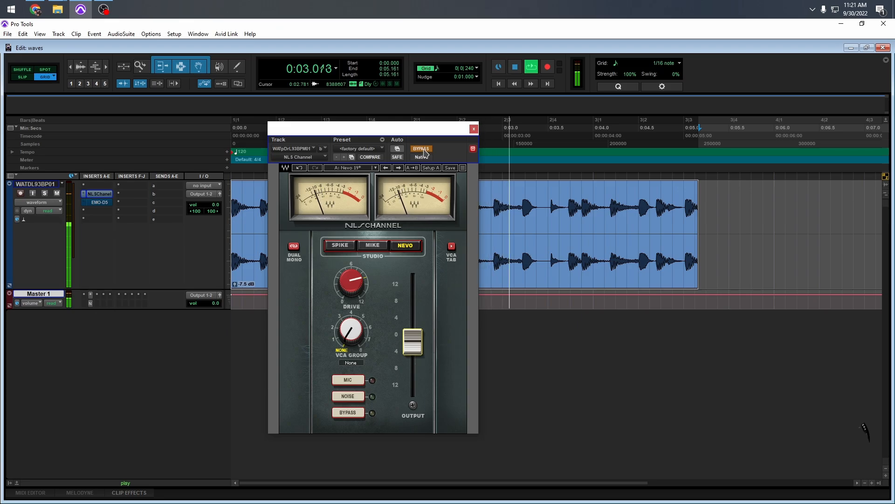
click(421, 149)
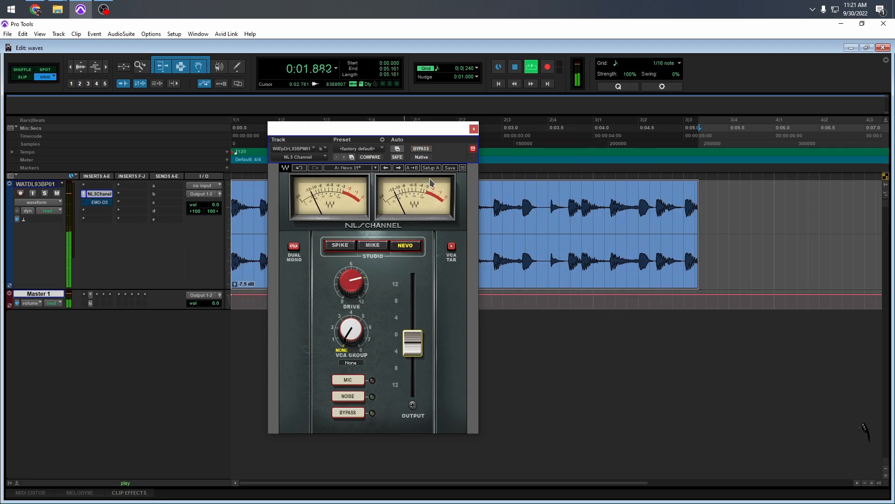
click(427, 150)
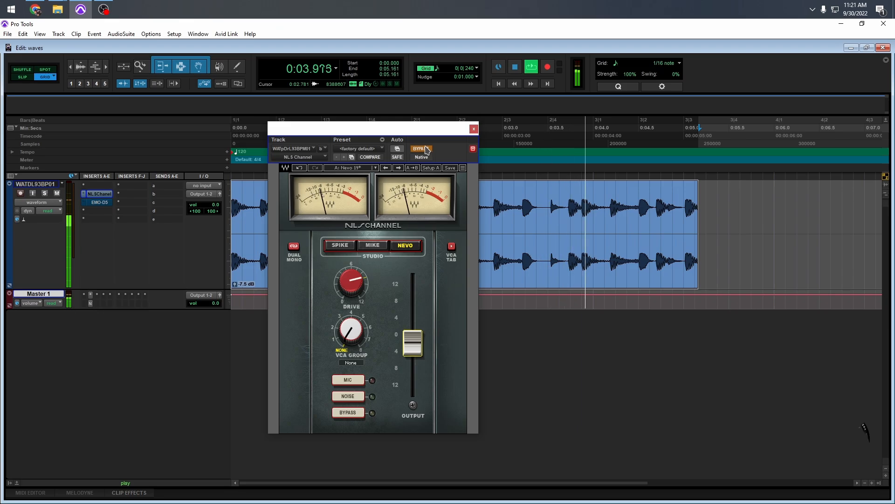
click(426, 150)
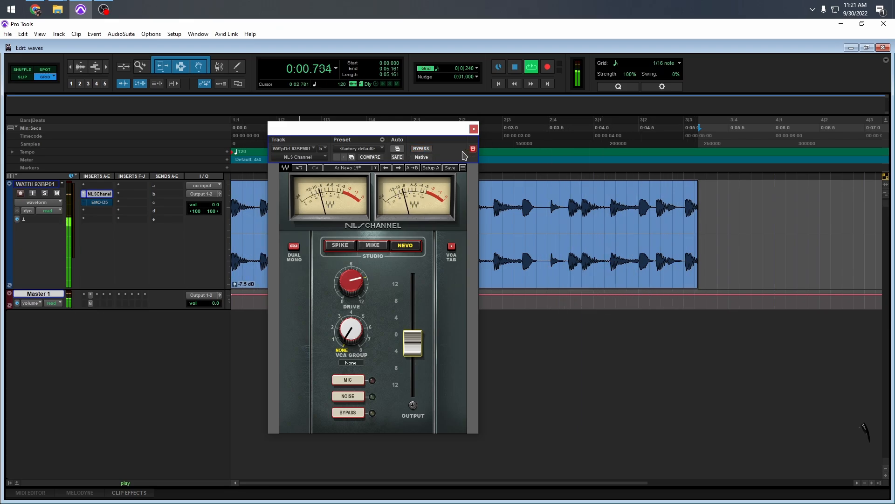
key(space)
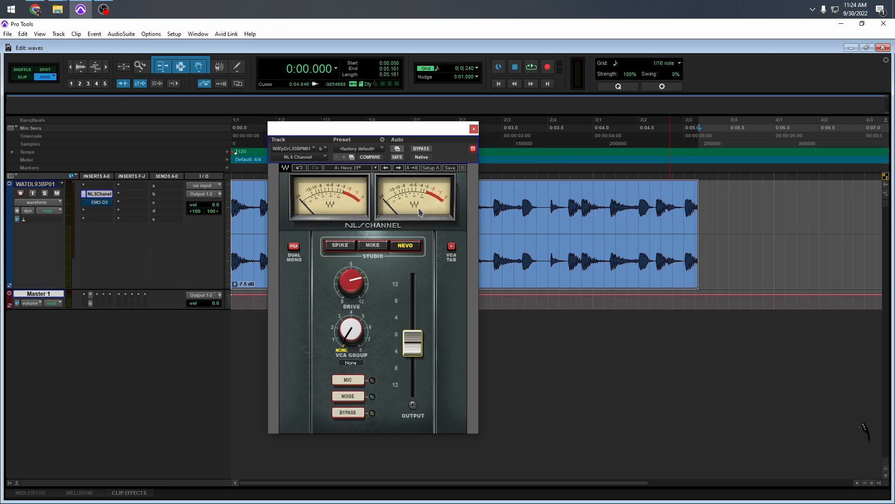
Step: Load the Nevo 09 factory preset in NLS Channel, switch the studio console to Mike and play the loop
click(352, 168)
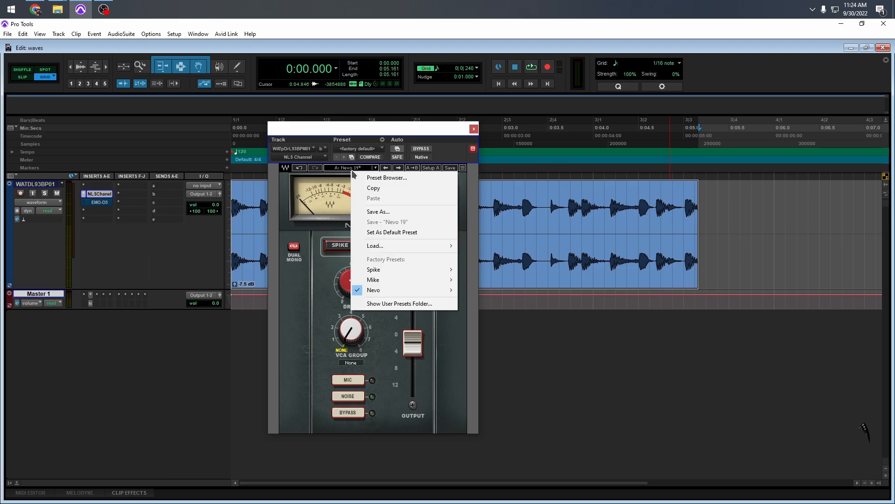
mouse_move(381, 290)
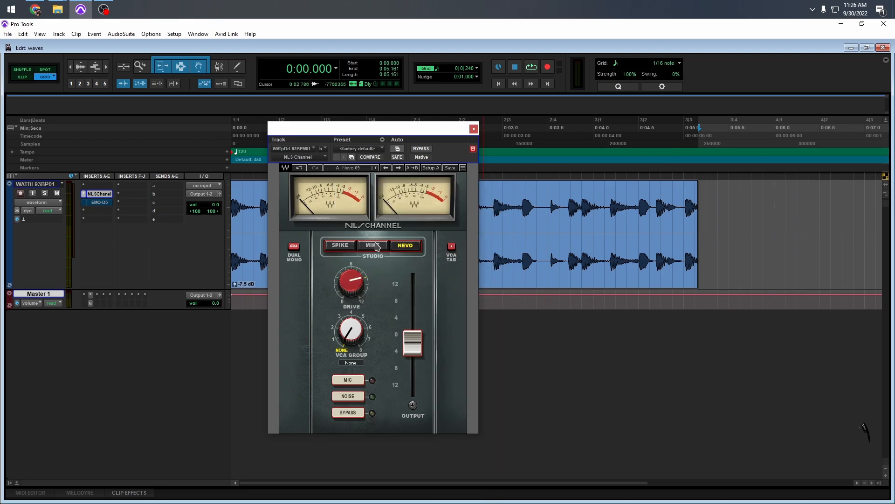
click(373, 247)
key(space)
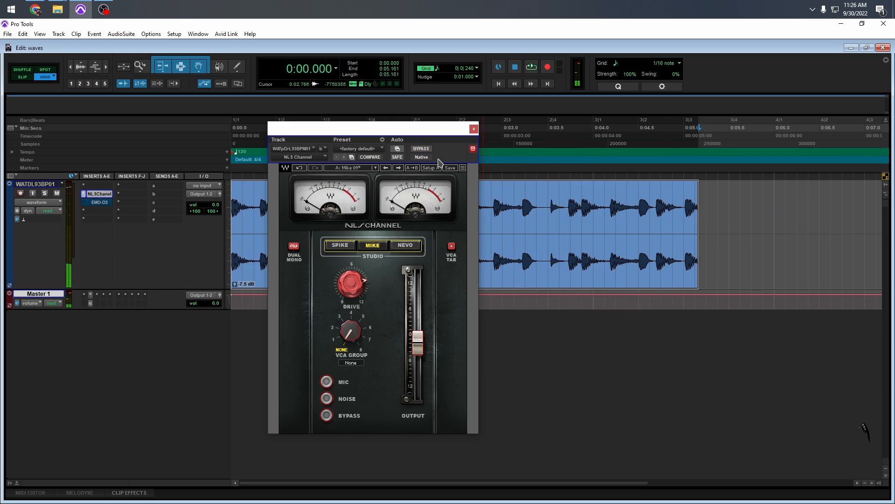
Step: Lower the Mike console's output to about -4 dB and compare the looped drums with the effect bypassed and active
drag(418, 341, 418, 350)
click(417, 150)
key(space)
click(419, 149)
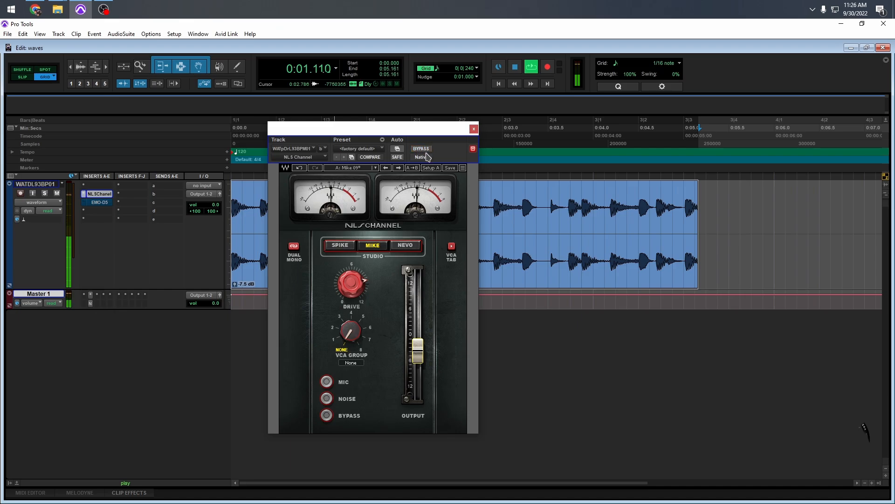
mouse_move(416, 344)
click(422, 149)
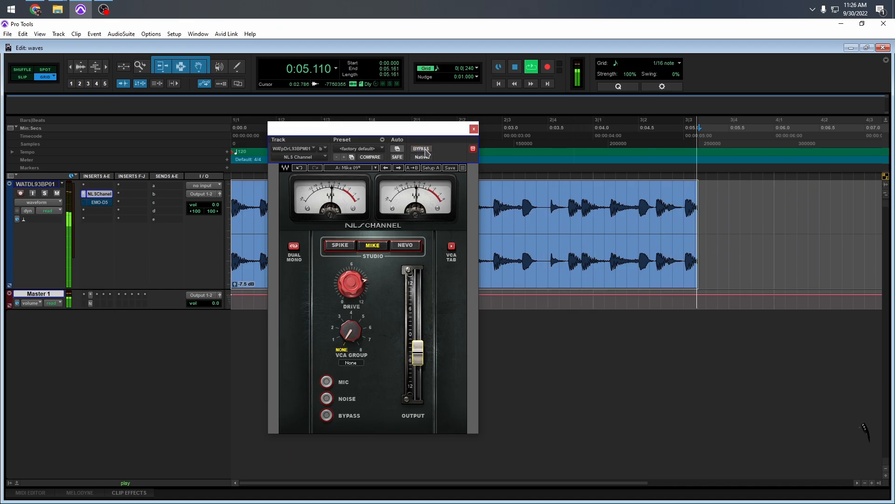
click(425, 151)
key(space)
Step: Load the Mike 25 factory preset and compare it with the bypassed signal while the loop plays
click(350, 168)
mouse_move(443, 281)
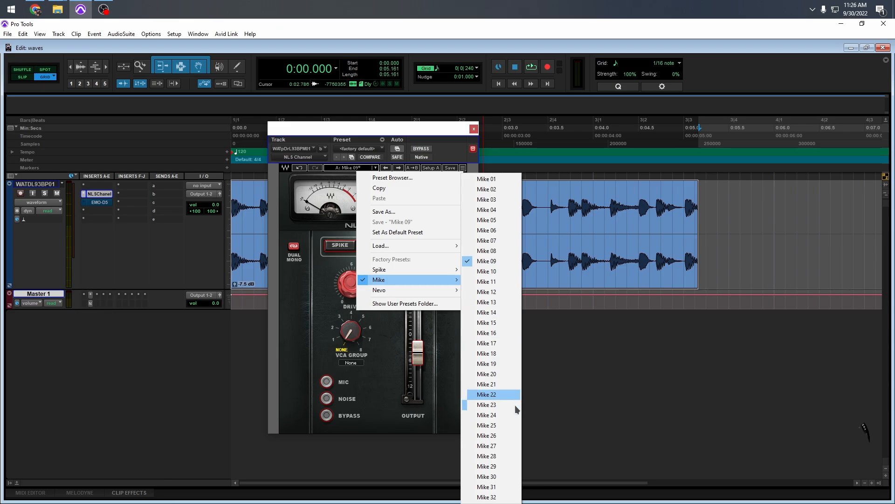
click(507, 424)
key(space)
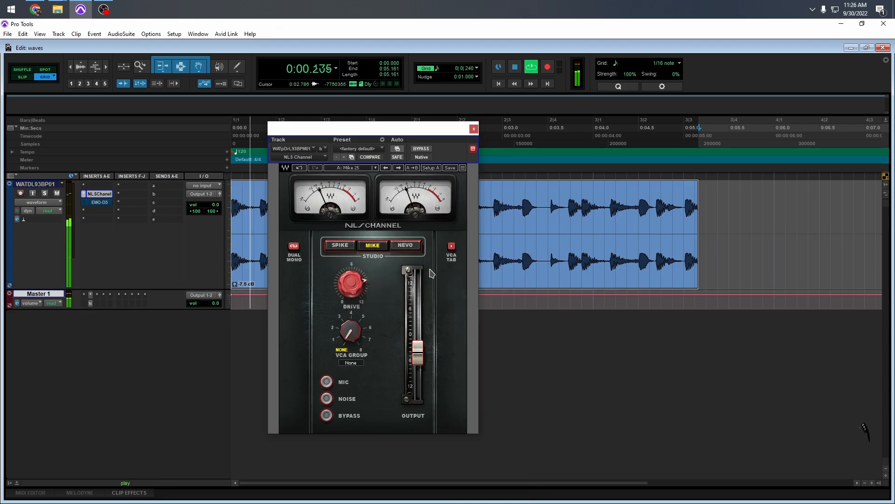
click(422, 149)
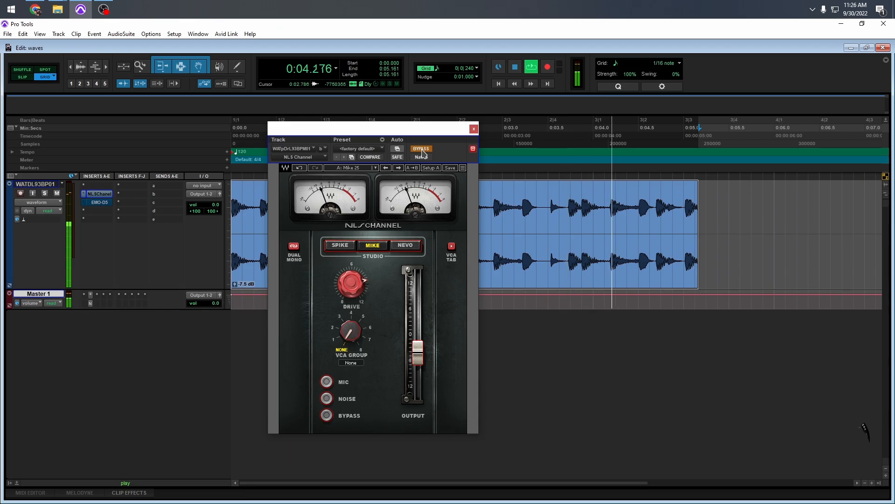
click(422, 150)
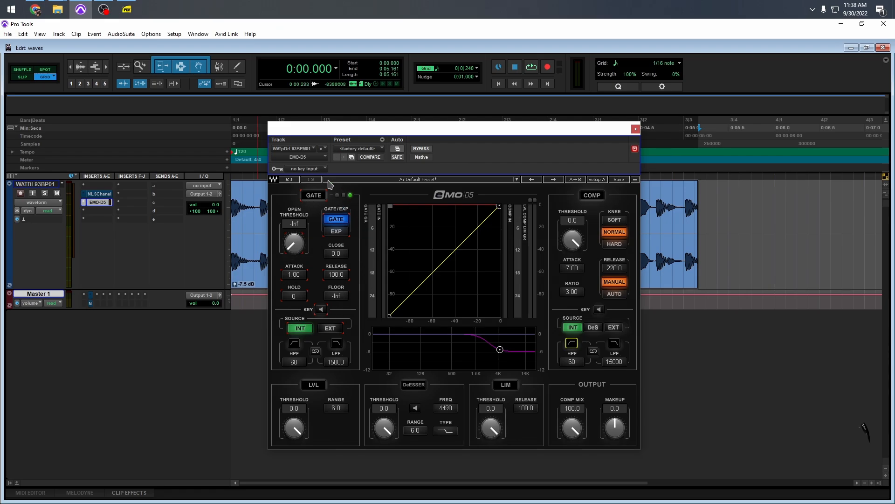
click(321, 310)
click(598, 310)
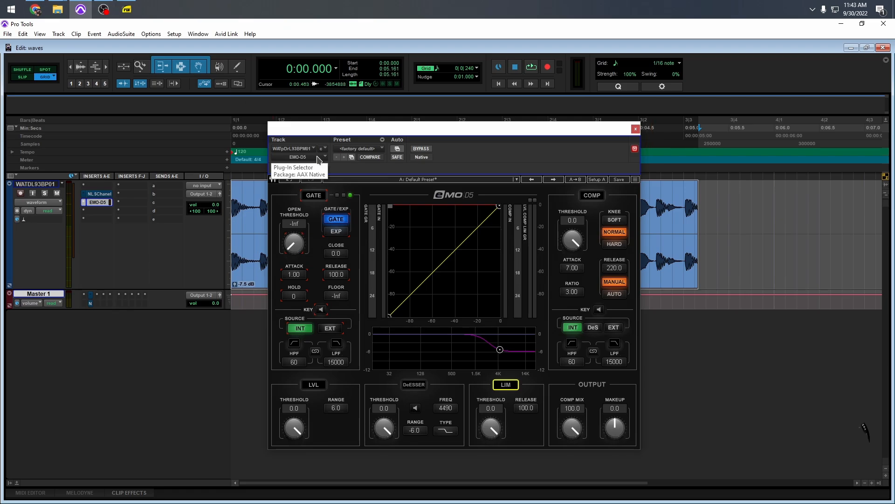
Step: During playback, enable the EMO-D5 compressor with a threshold of -25.4 and set the makeup gain to 7.2
key(space)
click(592, 195)
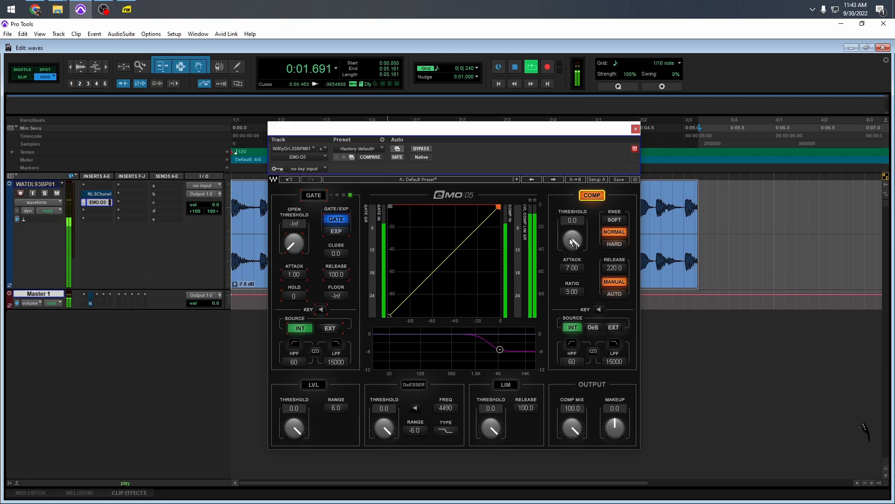
drag(572, 240, 572, 259)
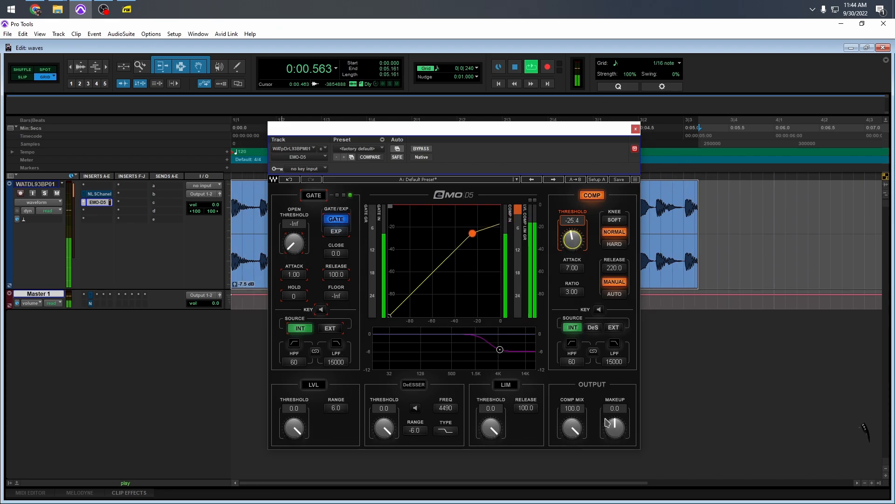
drag(615, 427, 615, 415)
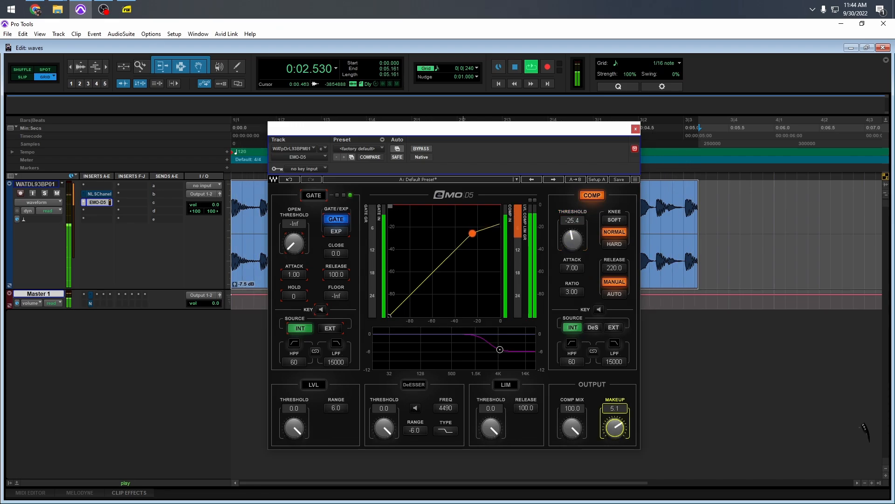
Step: Compare the compressed drums with EMO-D5 bypassed and active, leave it active and stop playback
click(424, 149)
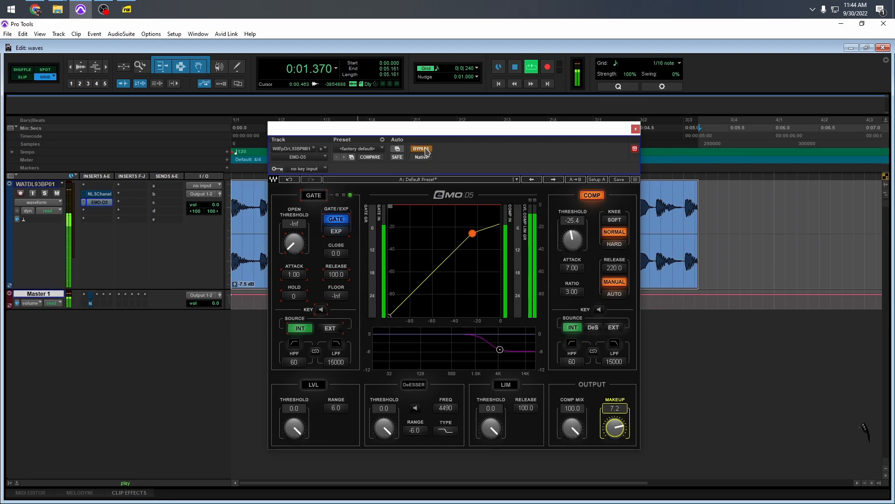
click(424, 148)
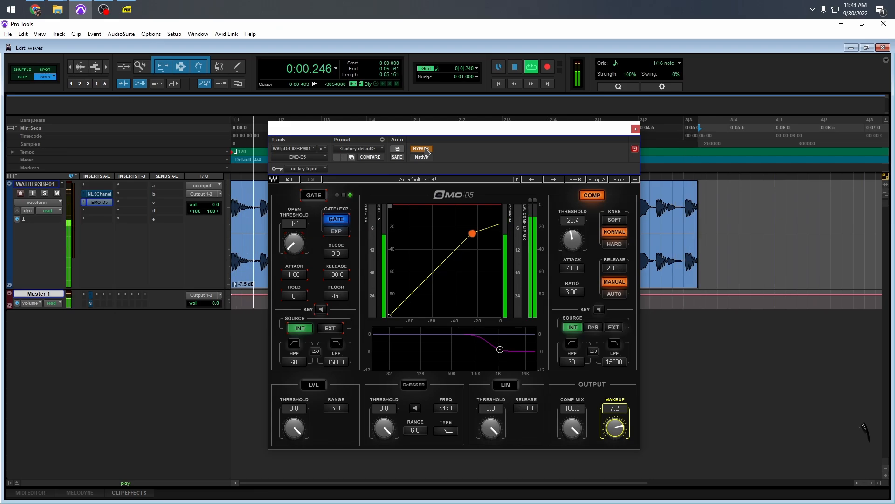
click(424, 149)
key(space)
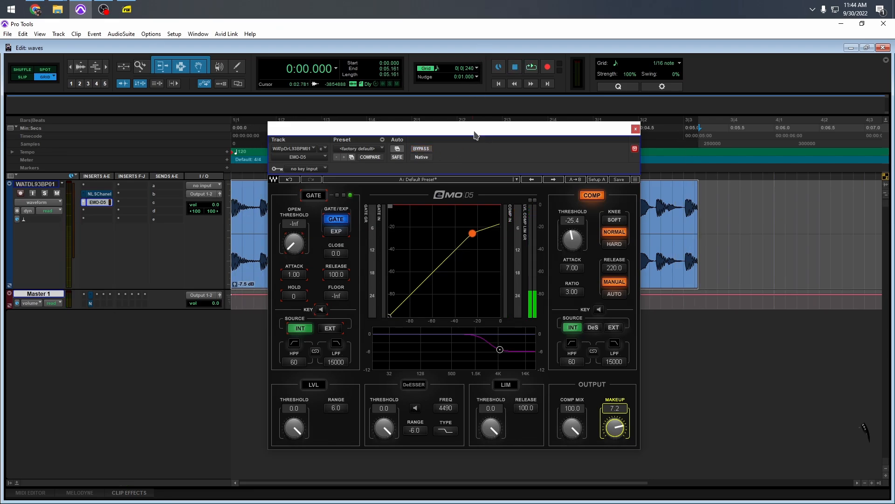
Step: Set the EMO-D5 compressor mix to 48.3 and compare the result against the bypassed signal during playback
drag(570, 425, 571, 412)
key(space)
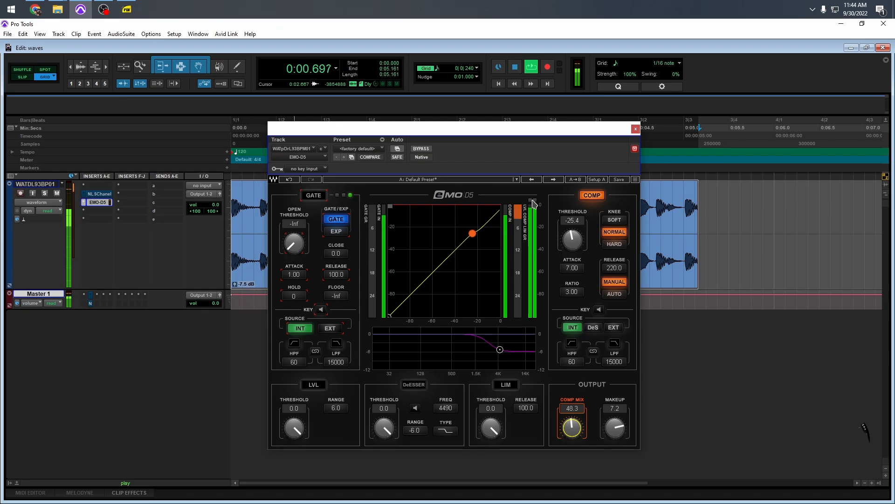
click(422, 149)
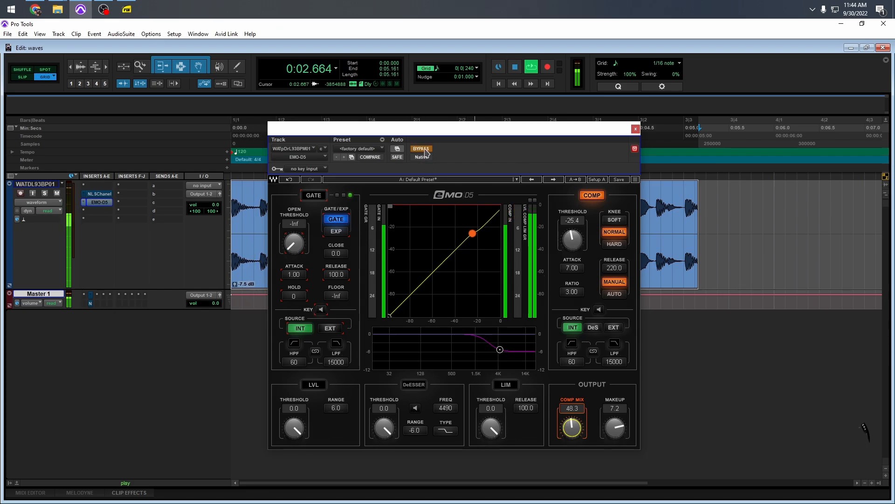
click(425, 151)
Step: Set the EMO-D5 makeup gain to 5.2 and the compressor mix to 50.7, checking against the bypassed signal
drag(618, 430, 615, 436)
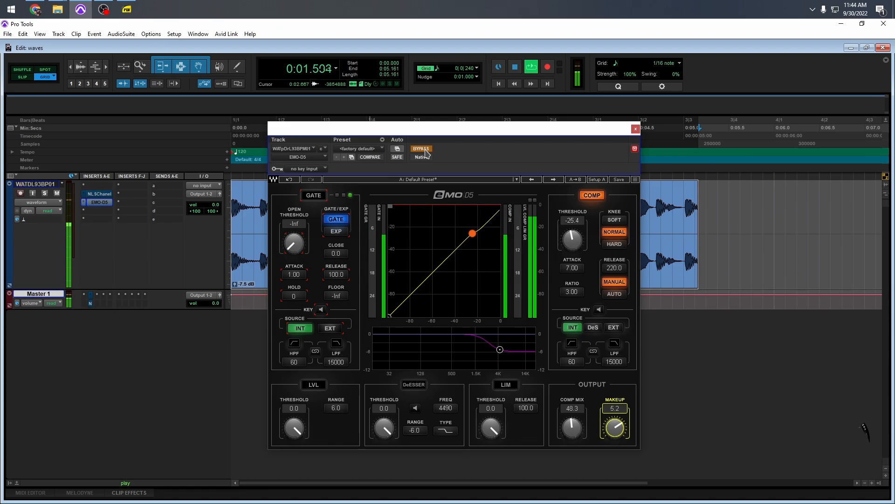
drag(567, 430, 568, 425)
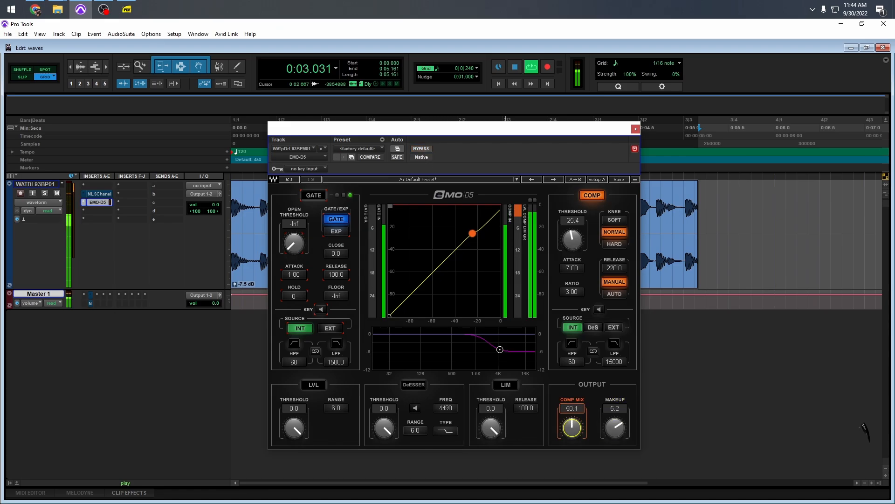
click(426, 150)
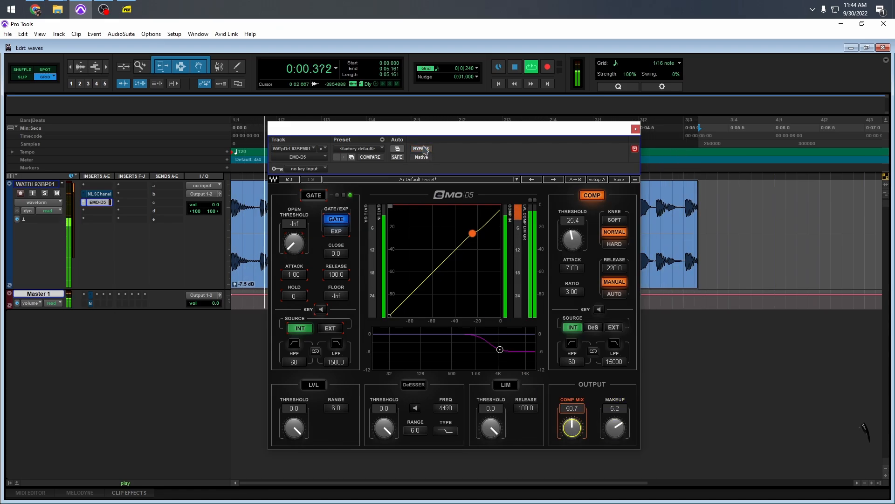